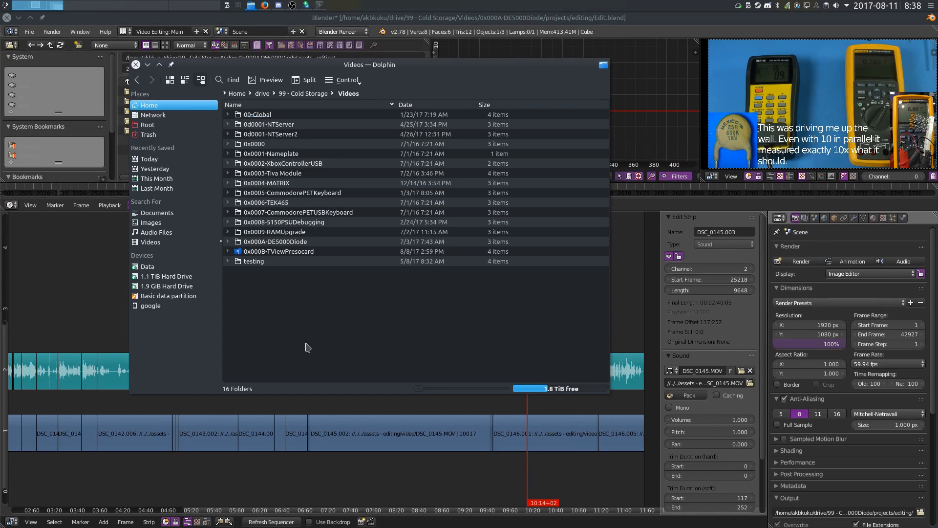
Move the file manager aside and play back part of the edit in the sequencer
left_click_drag(319, 277, 937, 281, "alt")
middle_click_drag(236, 268, 377, 294)
left_click(372, 304)
left_click(378, 291)
key("alt+a")
key("Escape")
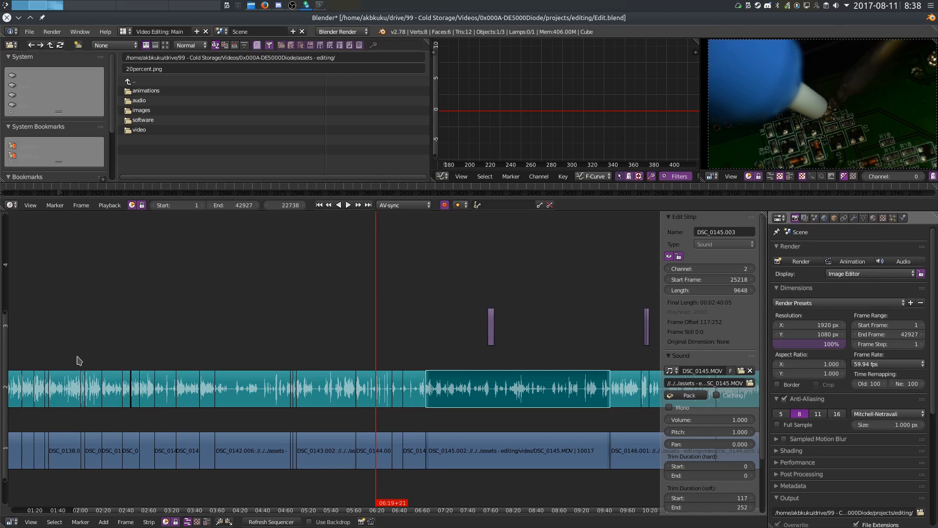
Set the playhead near the start and browse along the sequencer timeline strips
left_click(39, 354)
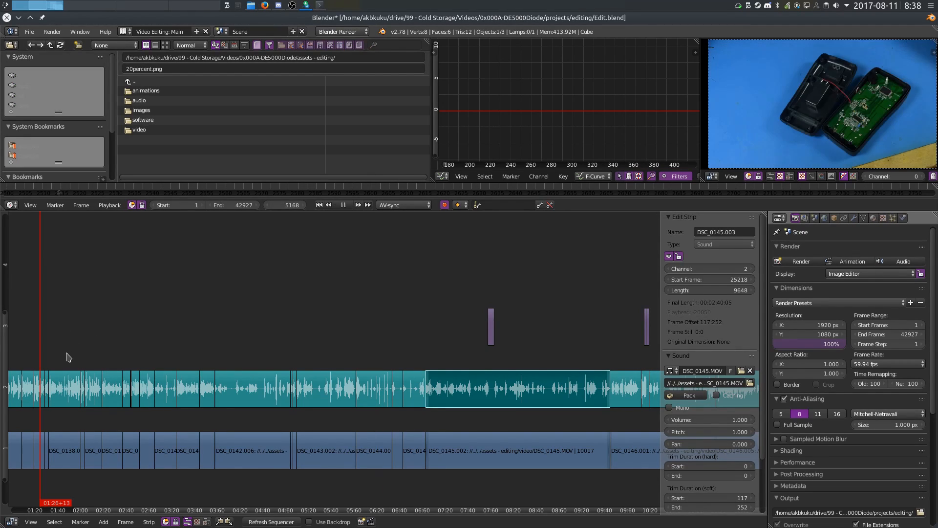
middle_click_drag(318, 302, 472, 301)
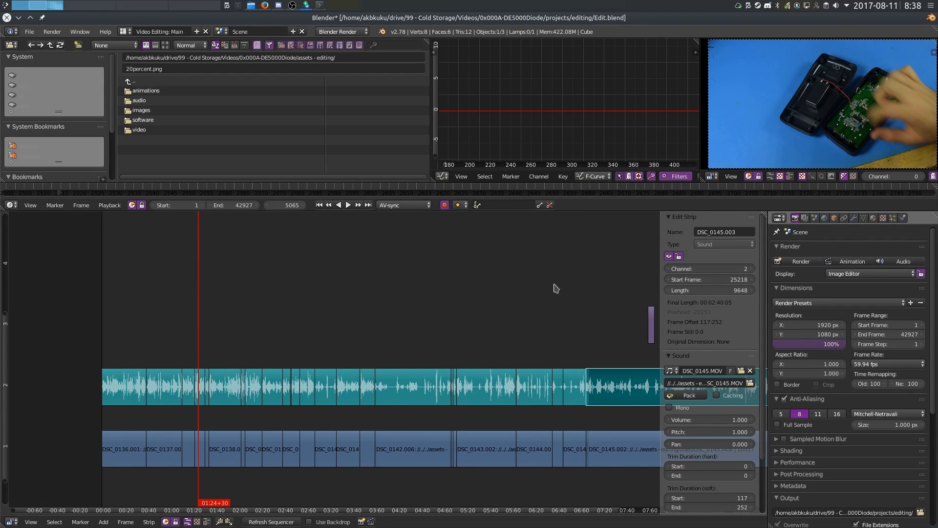
middle_click_drag(440, 261, 391, 258)
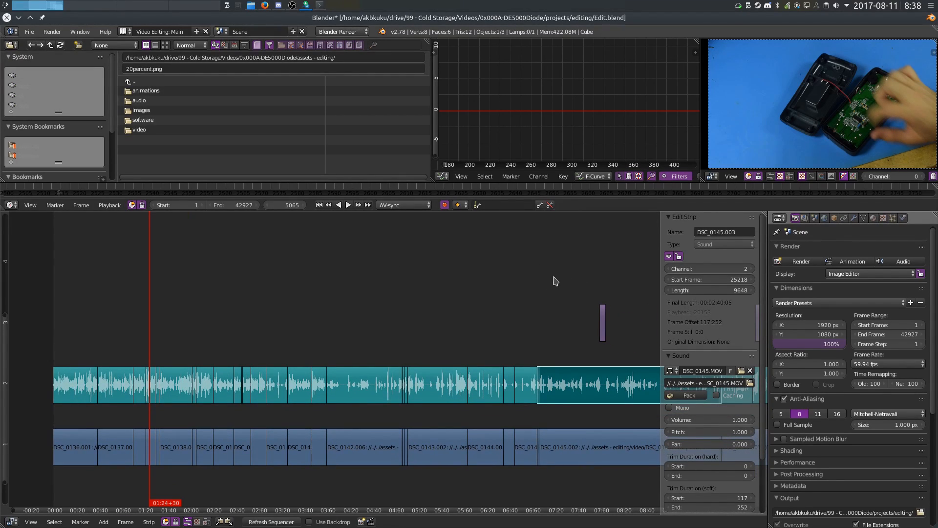
middle_click_drag(458, 262, 257, 260)
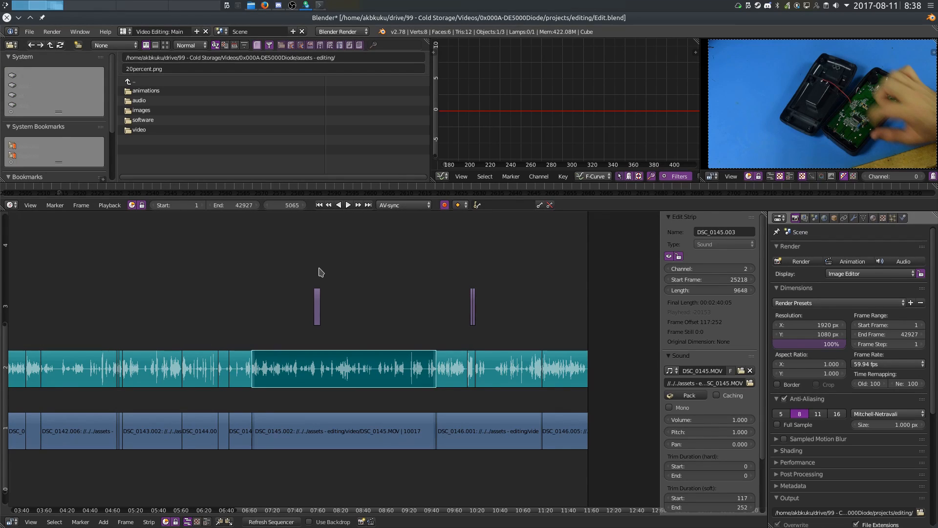
middle_click_drag(207, 267, 288, 285)
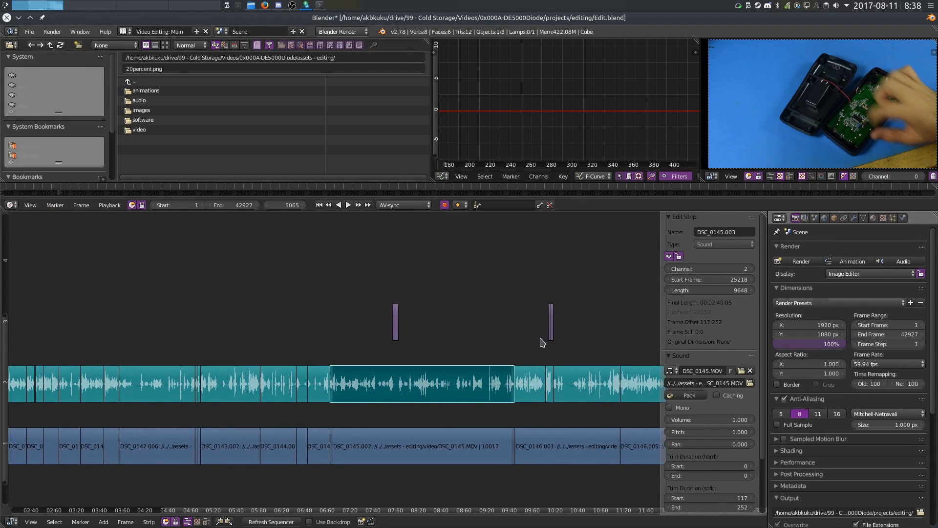
Switch to the Video Editing: Preview layout and play the video preview
left_click(126, 31)
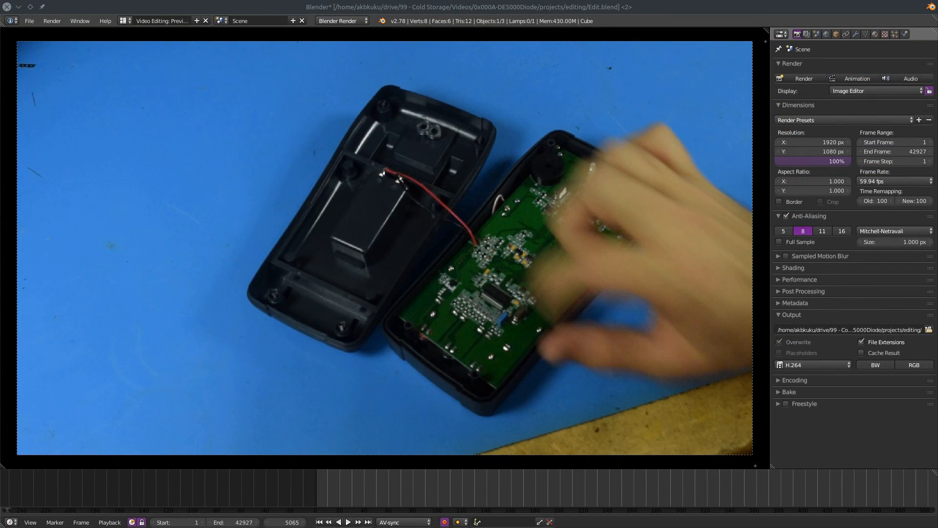
key("alt+a")
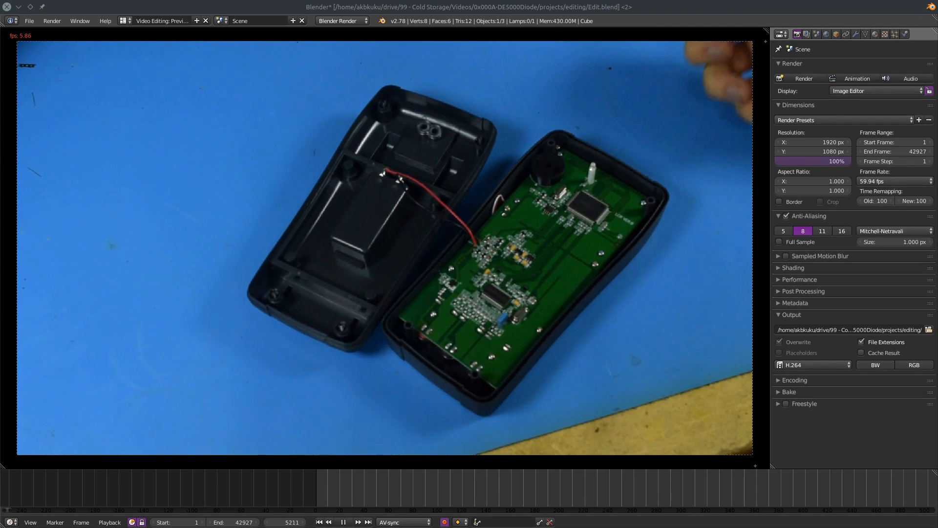
key("alt+a")
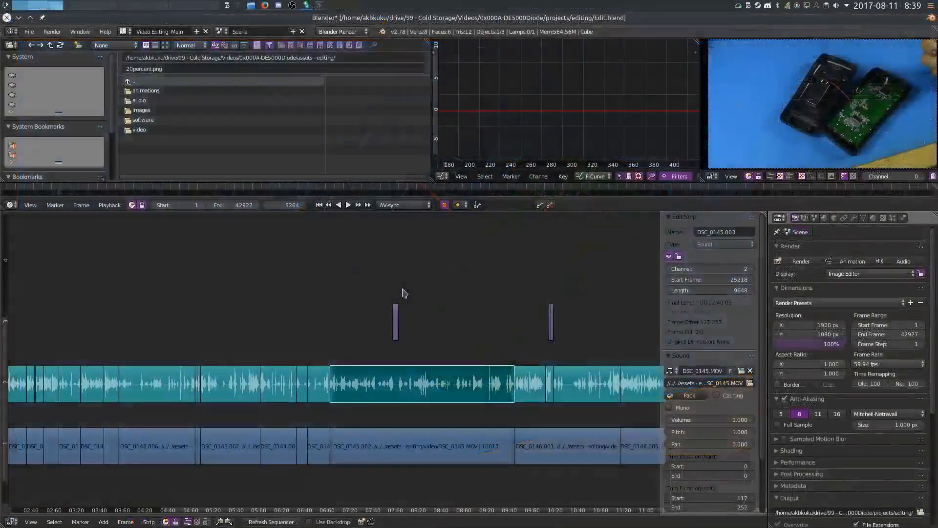
Try moving the first audio strip up to channel 3, and undo the move
middle_click_drag(467, 331, 189, 267)
right_click(151, 346)
key("g")
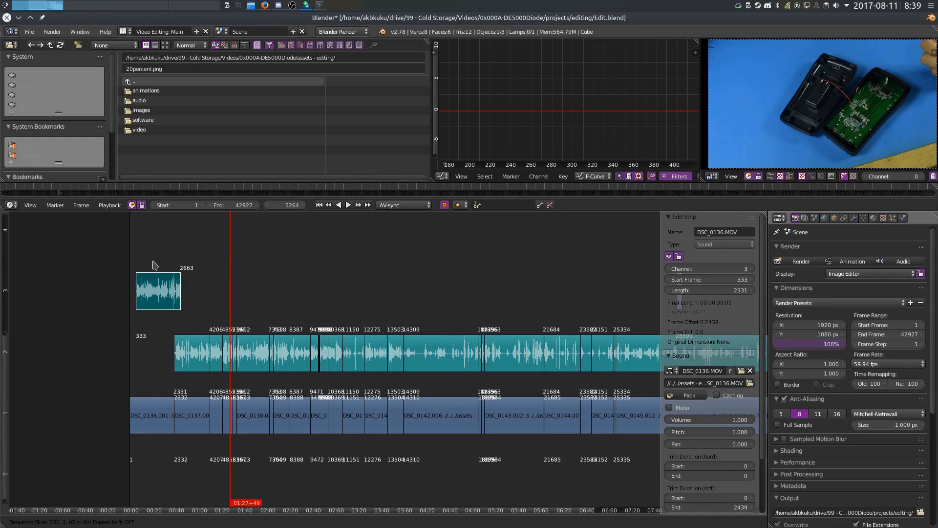
left_click(202, 291)
key("ctrl+z")
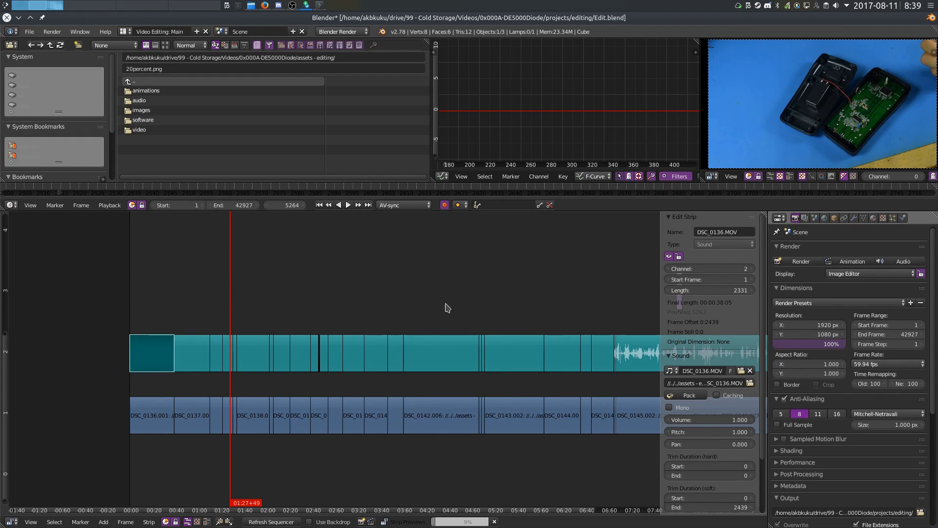
scroll(321, 269, "right", 1, "ctrl")
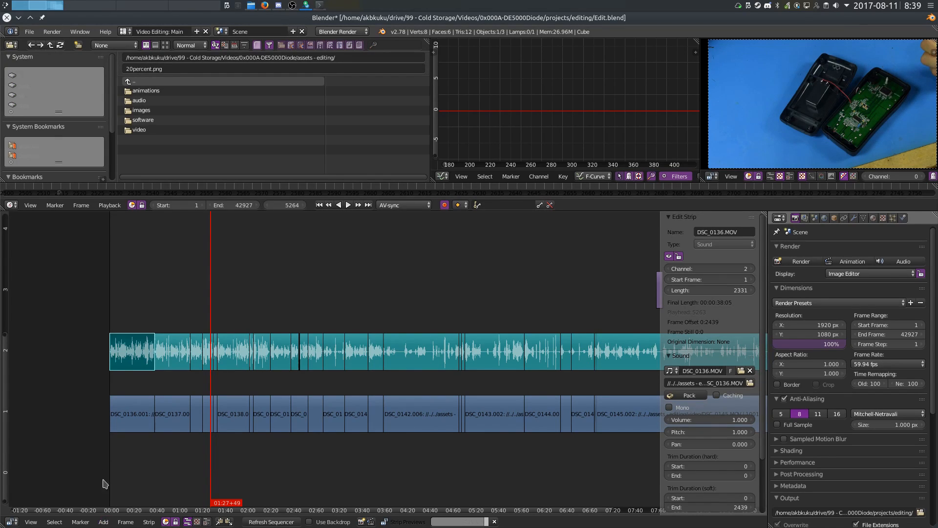
left_click(126, 520)
mouse_move(103, 522)
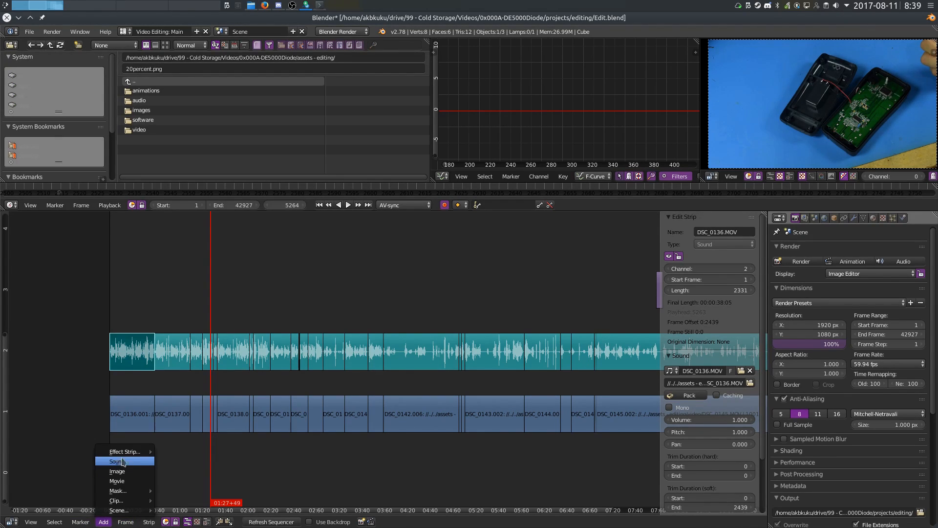
mouse_move(141, 451)
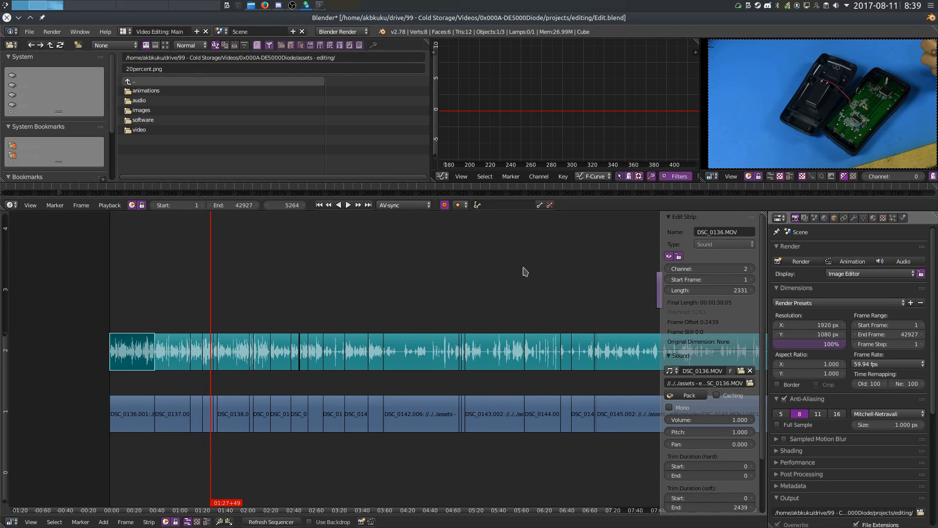
left_click(129, 32)
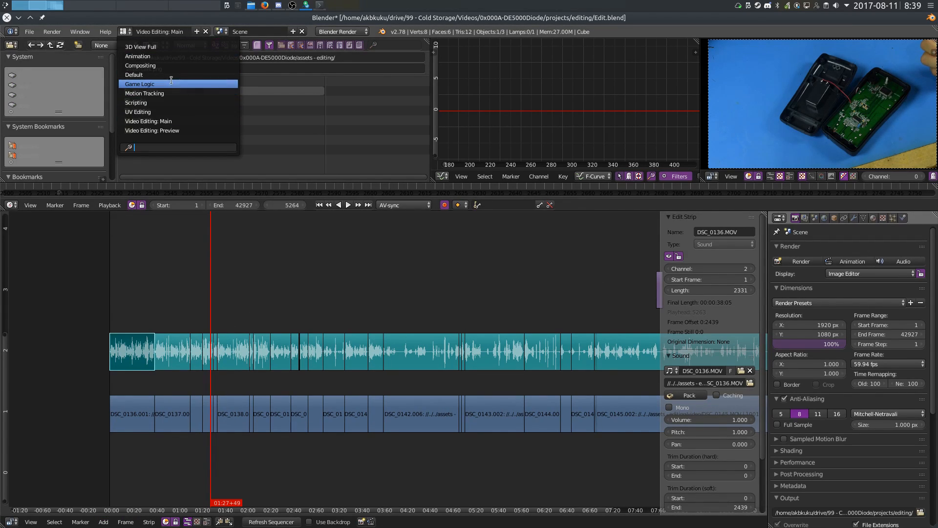
middle_click_drag(292, 228, 369, 245)
middle_click_drag(454, 250, 362, 249)
scroll(464, 281, "right", 5, "ctrl")
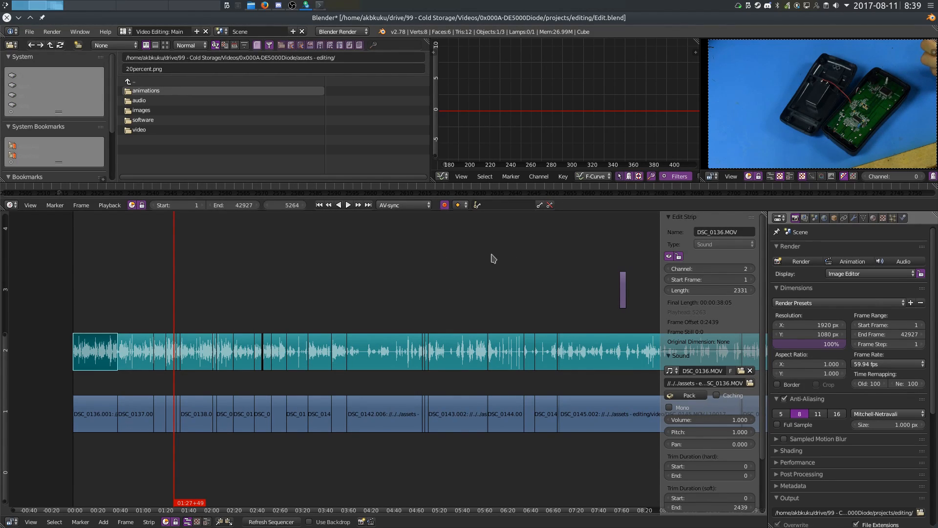
Open the terminal and list the files in the project's editing folder
left_click_drag(937, 264, 531, 300, "alt")
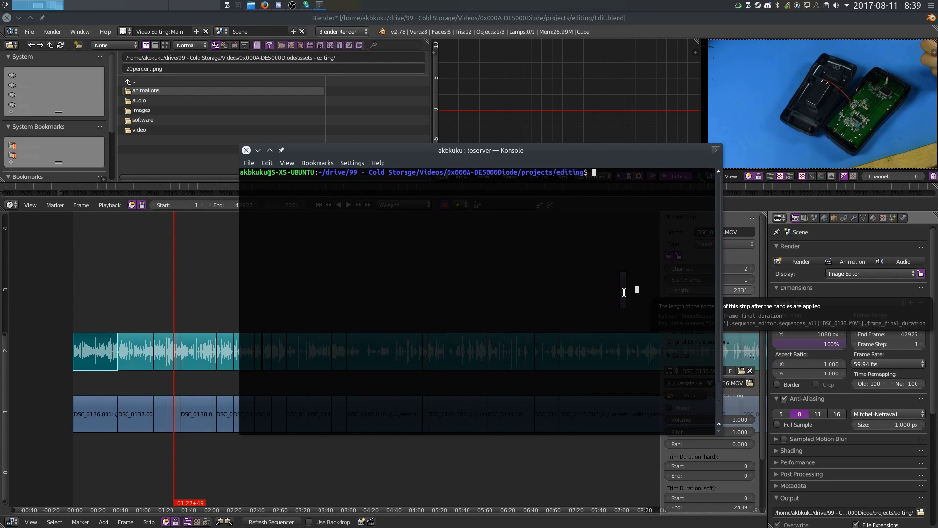
type("ls")
key("Return")
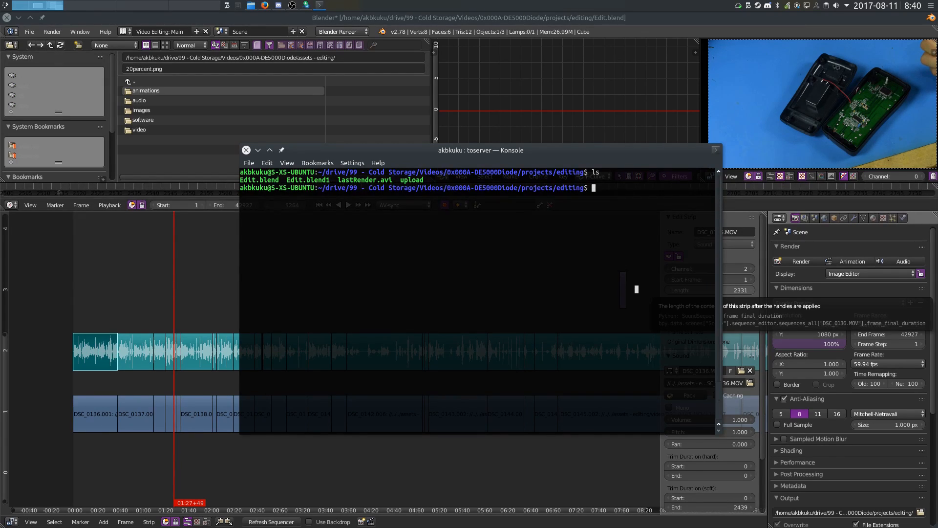
type("pulverize.php E")
key("Tab")
type("12")
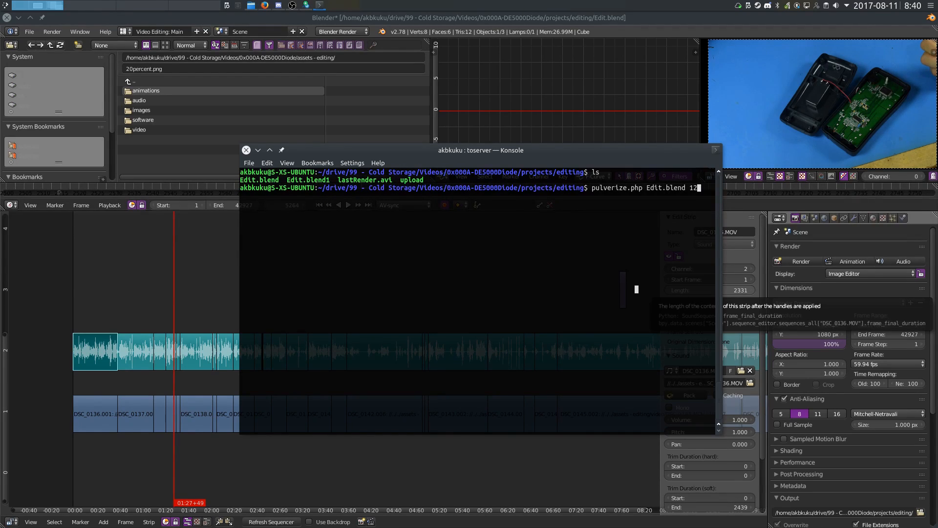
key("Return")
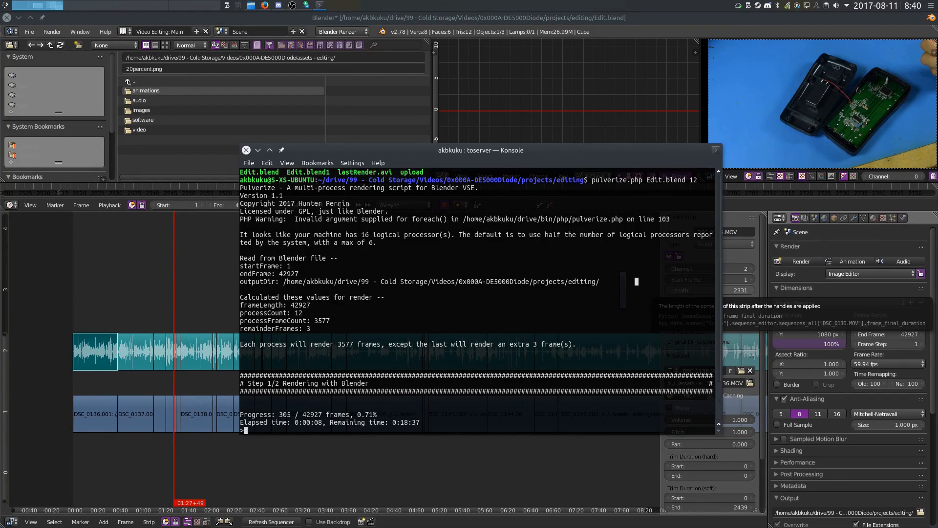
key("ctrl+c")
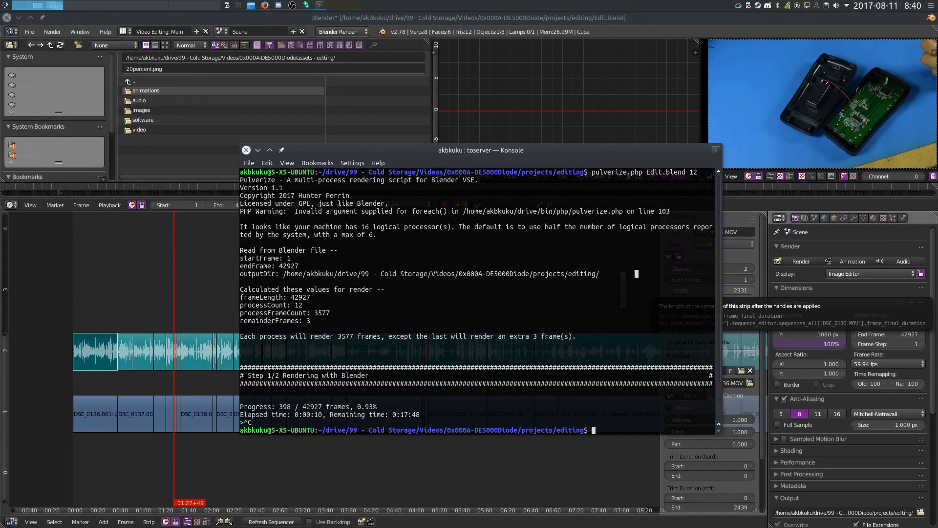
Start a byobu terminal session
key("Up")
key("Down")
type("byobu")
key("Return")
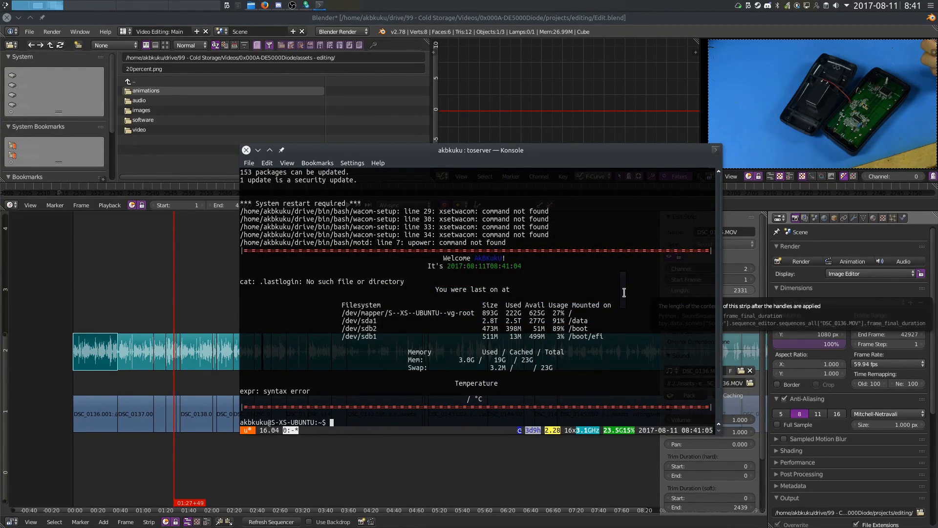
Change directory to /data/drive/99 - Cold Storage/Videos/0x000A-DE5000Diode/projects/editing/
type("cd /data/drive/99\\ -\\ Cold\\ Storage/Videos/")
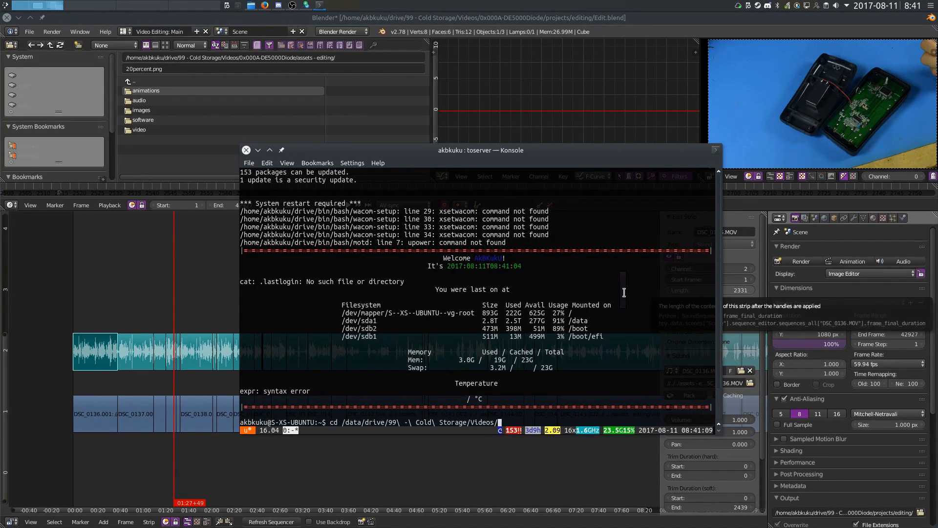
type("0x000")
type("A")
key("Tab")
type("p")
key("Tab")
type("e")
key("Tab")
key("Return")
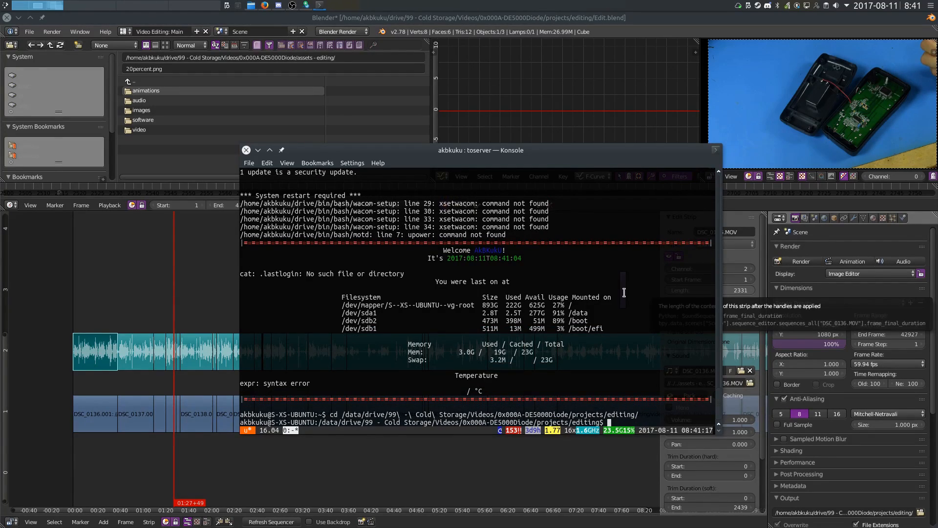
Run pulverize.php on Edit.blend with 12 processes to render the project
type("./p")
key("Tab")
key("BackSpace")
key("BackSpace")
key("BackSpace")
key("BackSpace")
key("BackSpace")
key("BackSpace")
key("BackSpace")
key("BackSpace")
key("BackSpace")
key("BackSpace")
key("BackSpace")
key("BackSpace")
key("BackSpace")
key("BackSpace")
key("BackSpace")
key("BackSpace")
key("BackSpace")
key("BackSpace")
key("BackSpace")
key("BackSpace")
type("pulverize.php E")
key("Tab")
type("12")
key("Return")
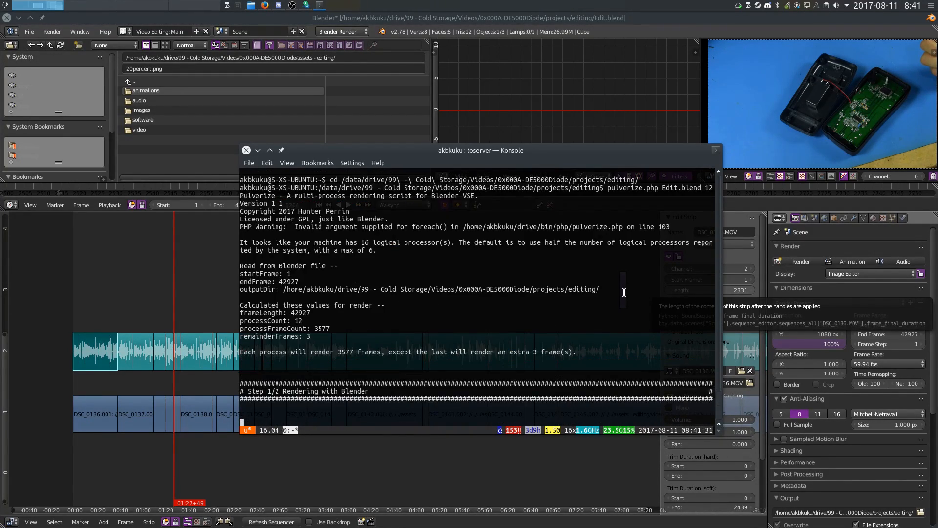
Open a second byobu window and monitor the rendering processes with top
key("ctrl+a")
key("c")
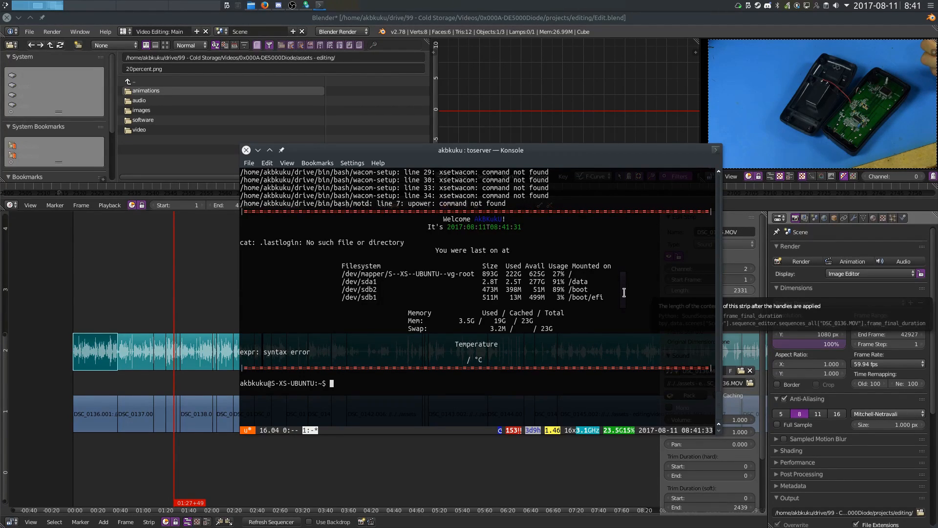
key("ctrl+a")
key("0")
key("Return")
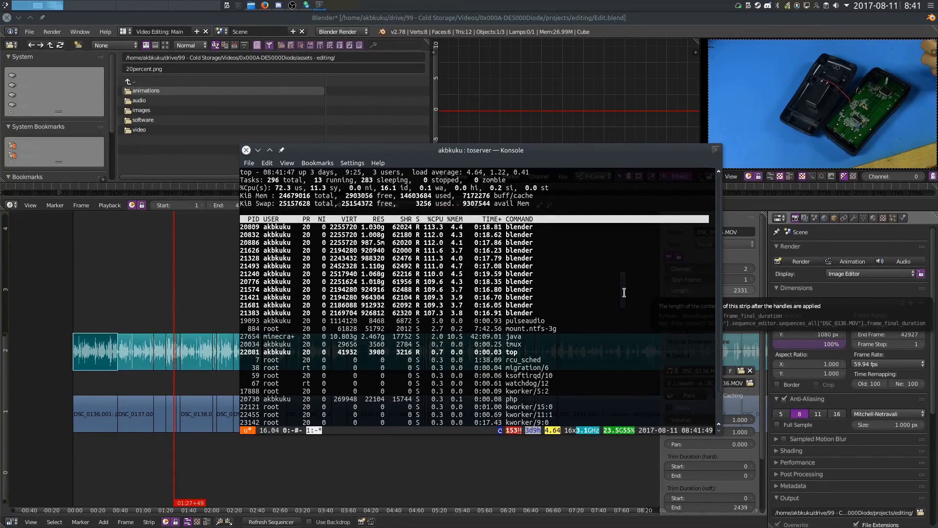
Return to the render window, stop the render and exit the byobu session
key("F3")
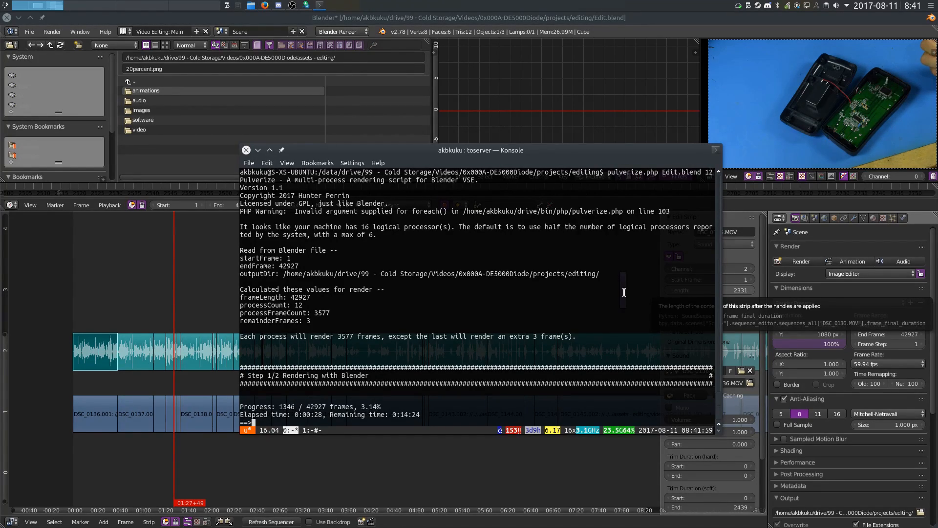
key("ctrl+c")
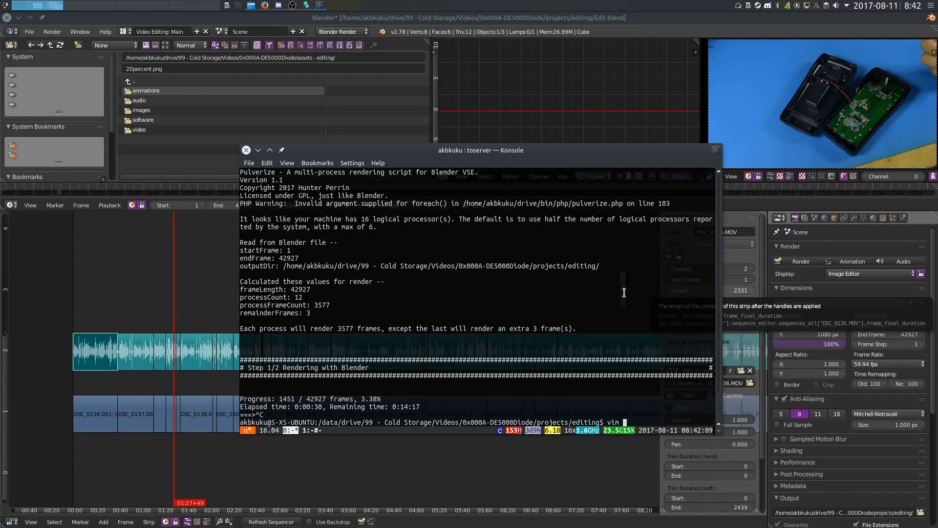
key("ctrl+c")
key("ctrl+d")
key("ctrl+c")
key("ctrl+d")
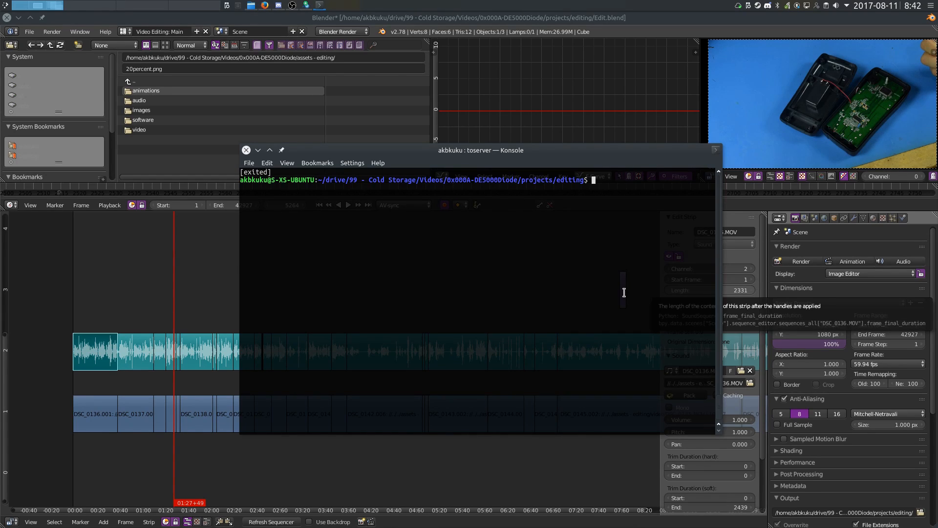
Open the upload script in the editor
type("upload")
key("Return")
scroll(624, 292, "down", 12)
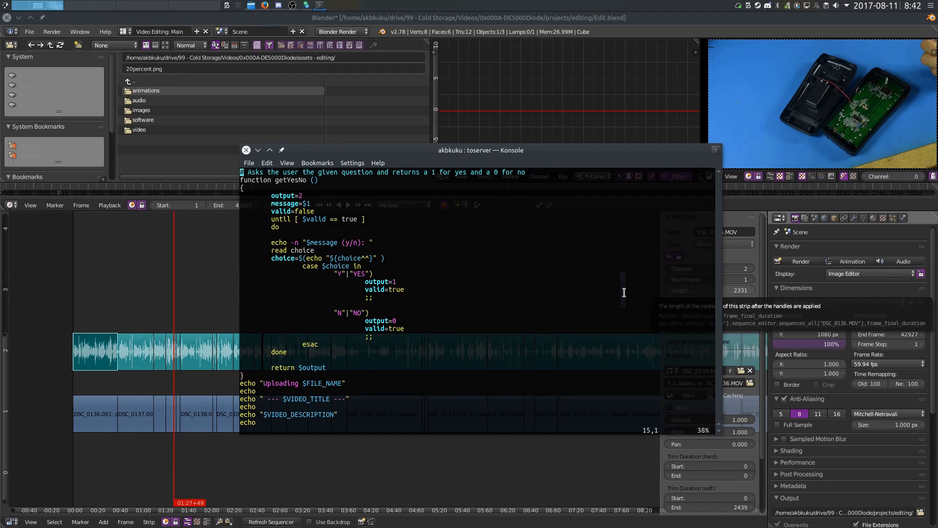
Read through the upload script's video metadata and youtube-upload command
key("j")
key("j")
key("j")
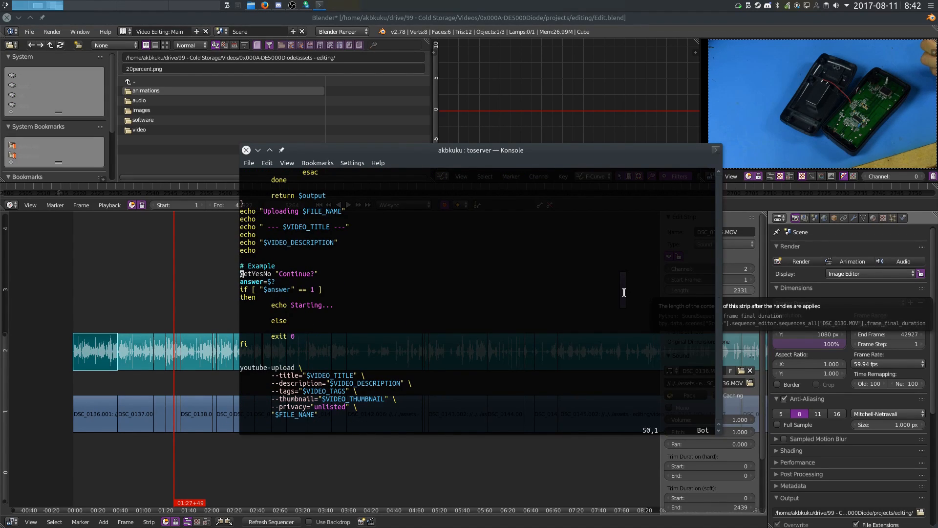
key("j")
key("j")
key("j")
scroll(624, 292, "up", 16)
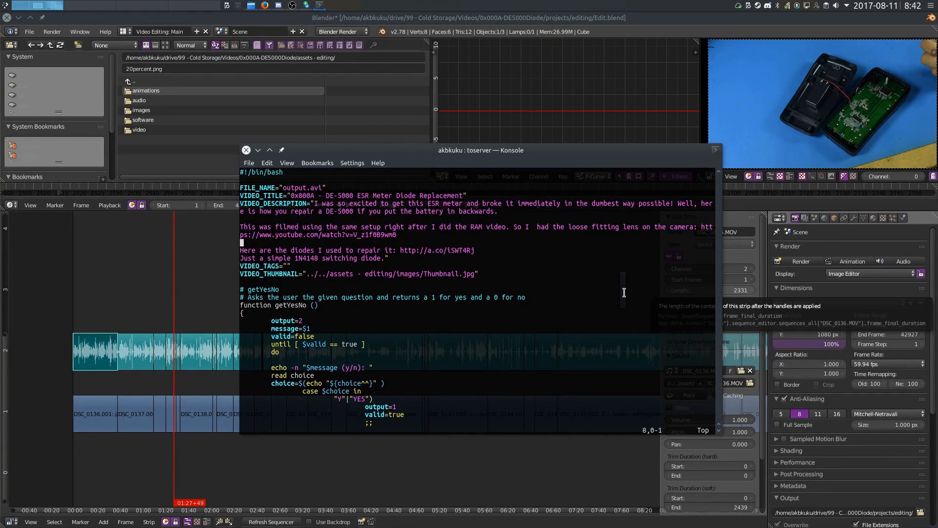
key("Down")
key("Down")
key("Down")
key("Down")
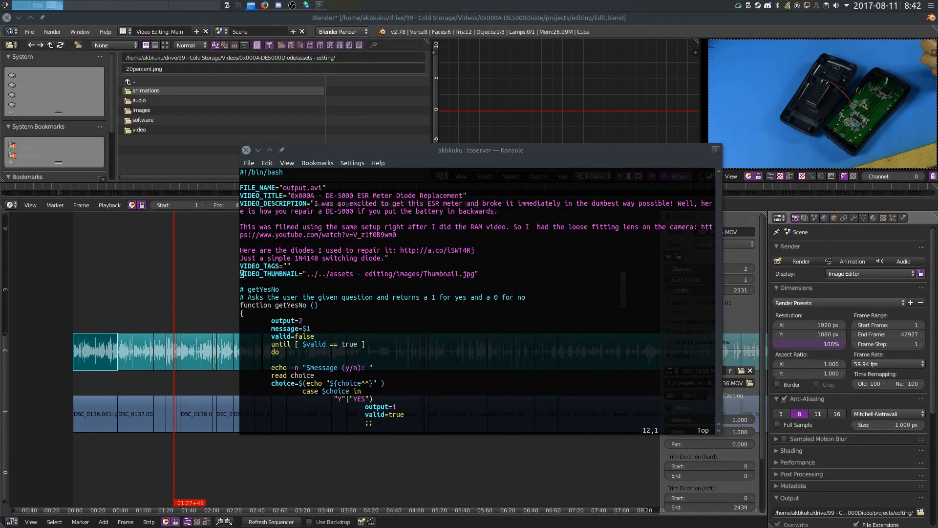
Bring the file manager window with the project folders forward
left_click_drag(937, 209, 498, 213, "alt")
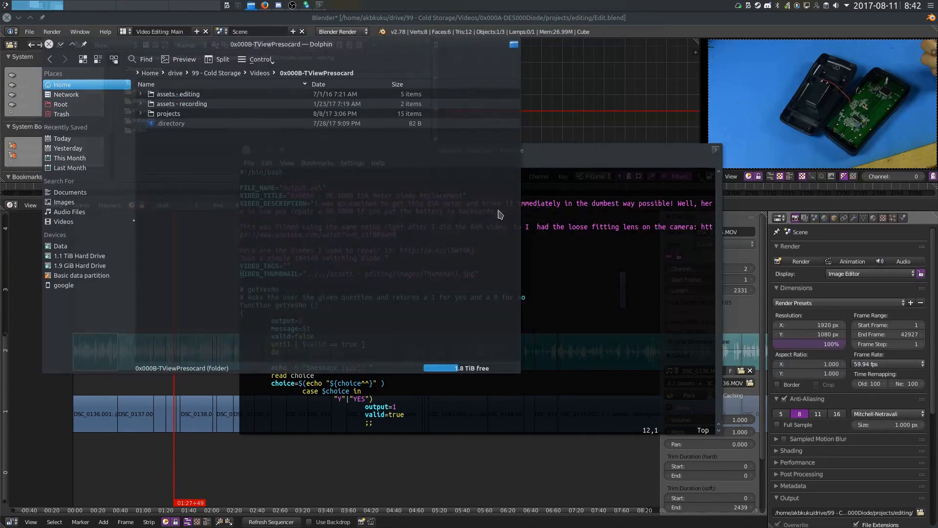
Open Thumbnail.xcf from the assets - editing images folder in GIMP
left_click(188, 97)
left_click(140, 114)
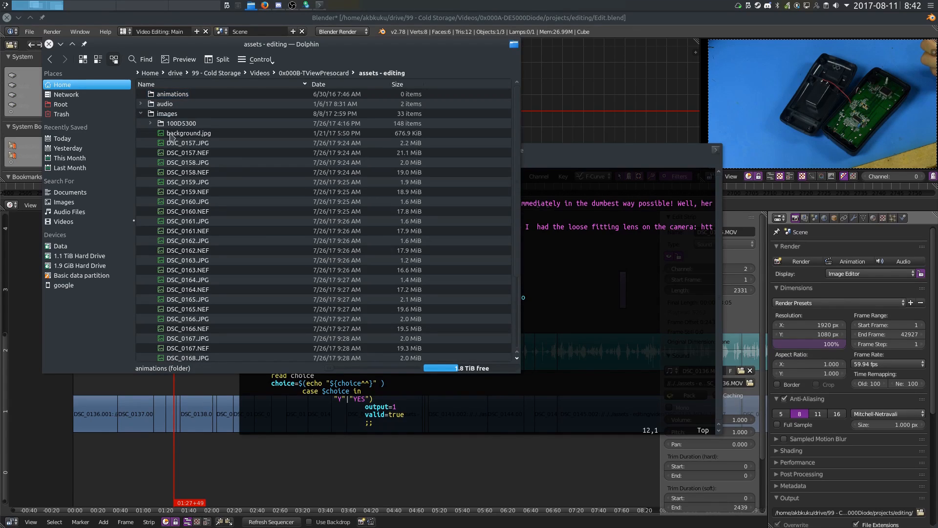
scroll(261, 220, "down", 3)
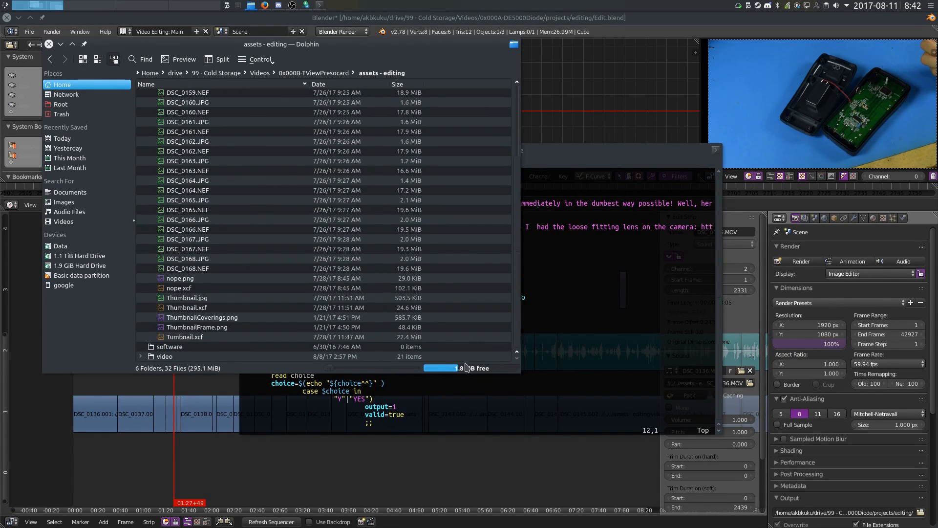
left_click(181, 308)
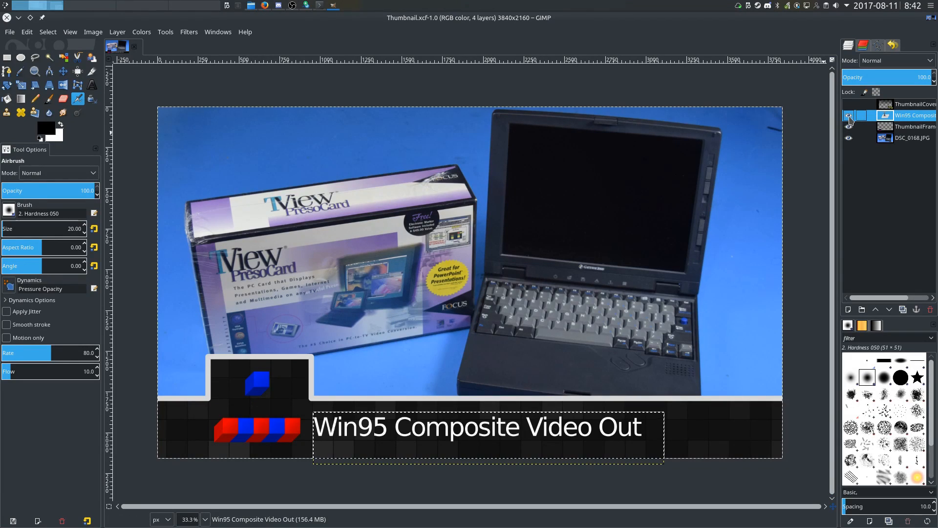
Toggle the thumbnail's frame layer visibility off and back on to compare the thumbnail designs
left_click(848, 115)
left_click(849, 115)
left_click(849, 127)
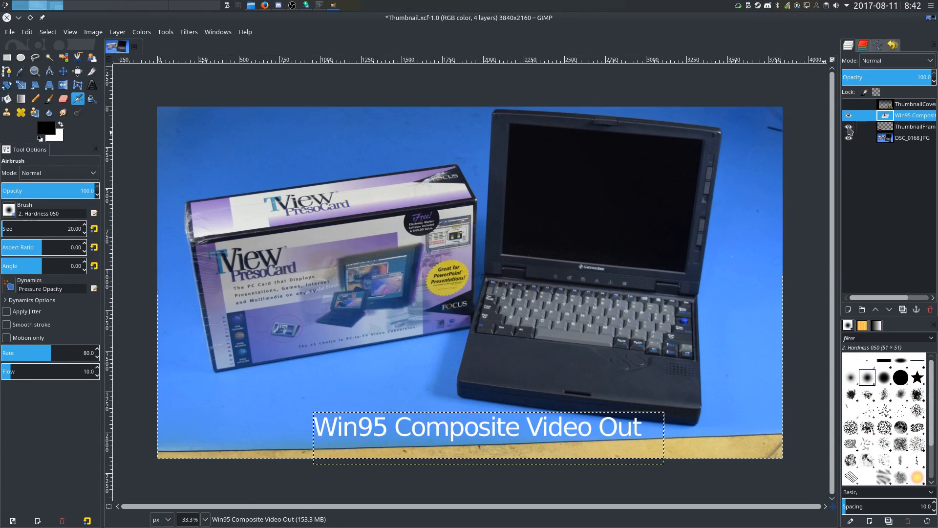
left_click(849, 127)
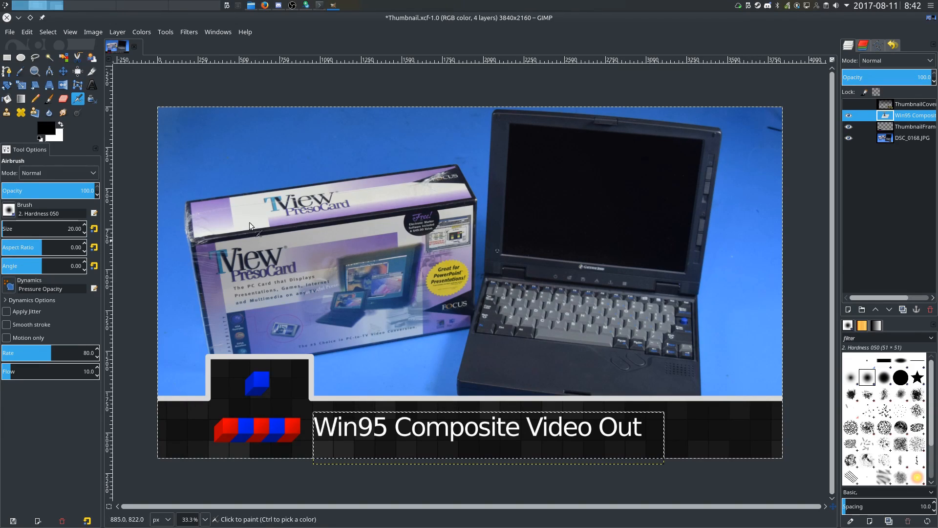
Move the image editor and file manager aside and scroll through the upload script in the terminal again
left_click_drag(306, 144, 937, 180, "alt")
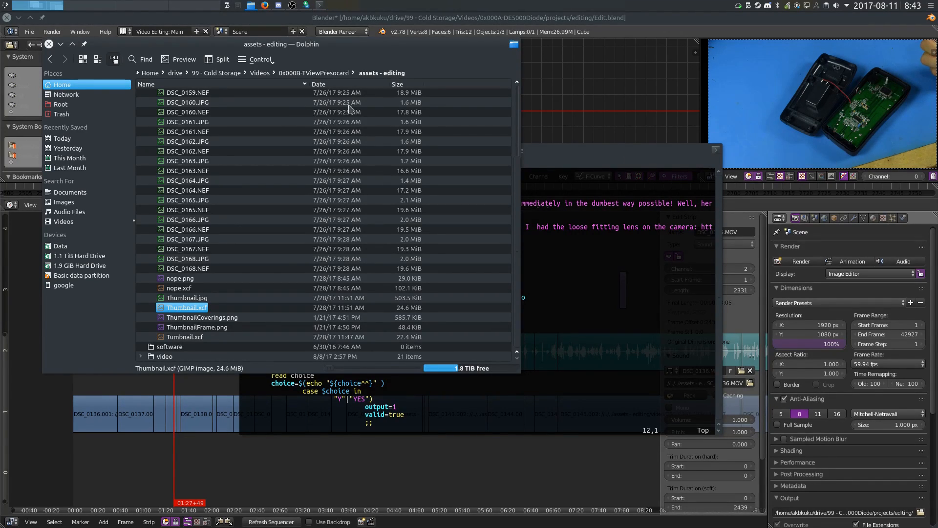
left_click_drag(403, 48, 937, 97)
left_click_drag(522, 225, 428, 178, "alt")
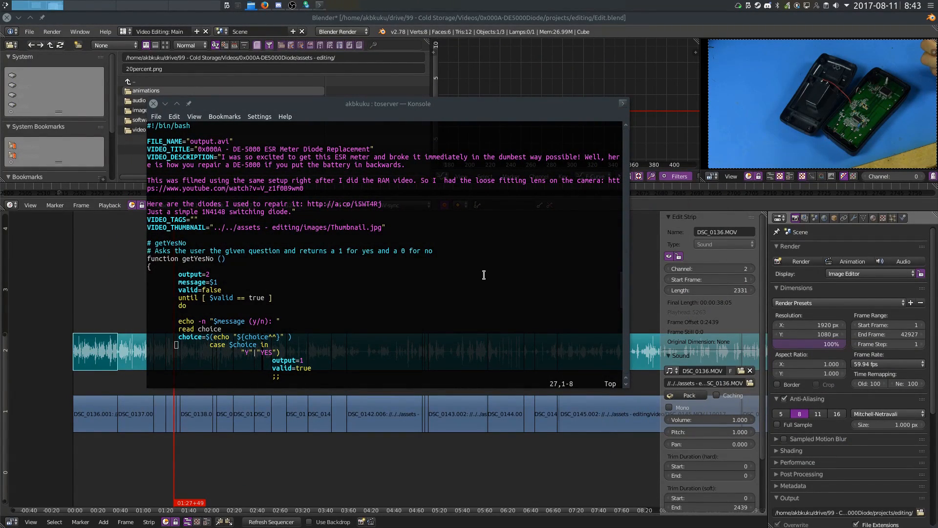
scroll(483, 275, "down", 14)
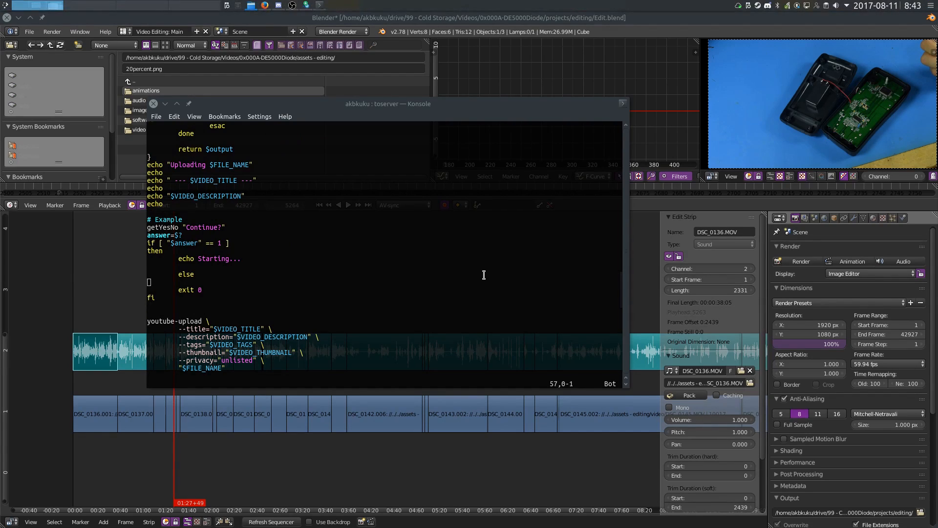
scroll(483, 275, "up", 12)
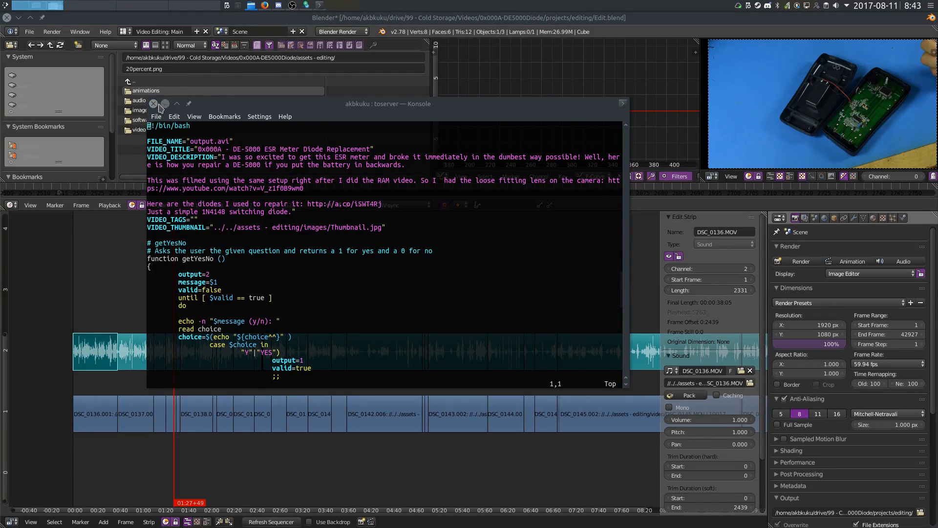
Start closing the terminal window and cancel the close confirmation
left_click(160, 104)
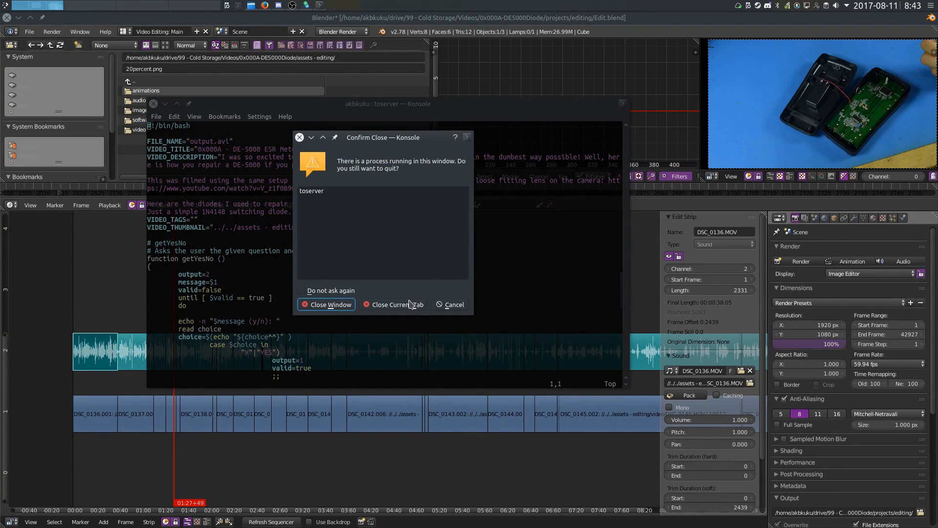
left_click(450, 304)
scroll(410, 304, "down", 20)
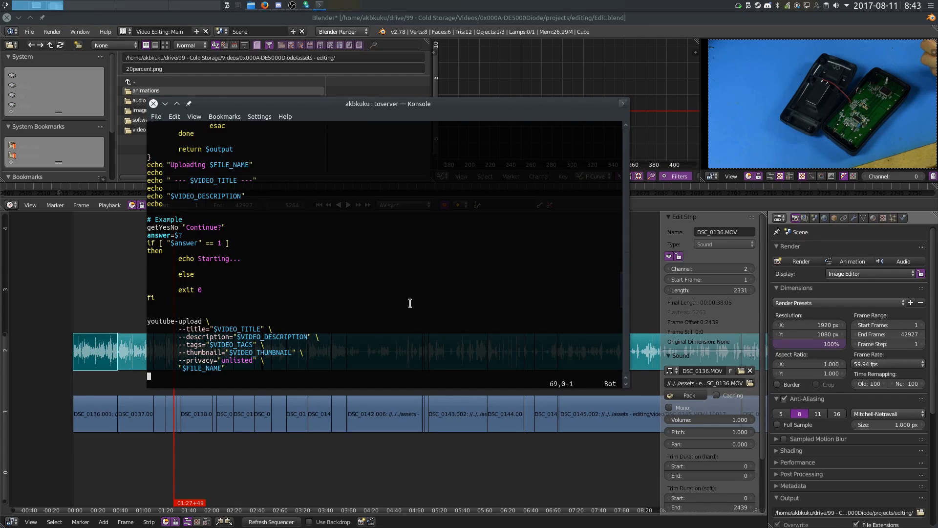
left_click_drag(343, 255, 322, 221, "alt")
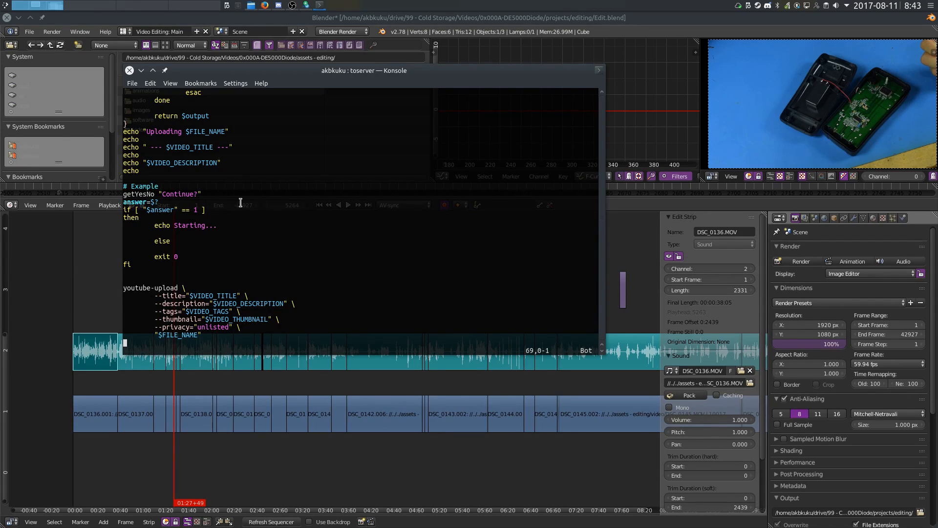
left_click_drag(233, 199, 937, 264, "alt")
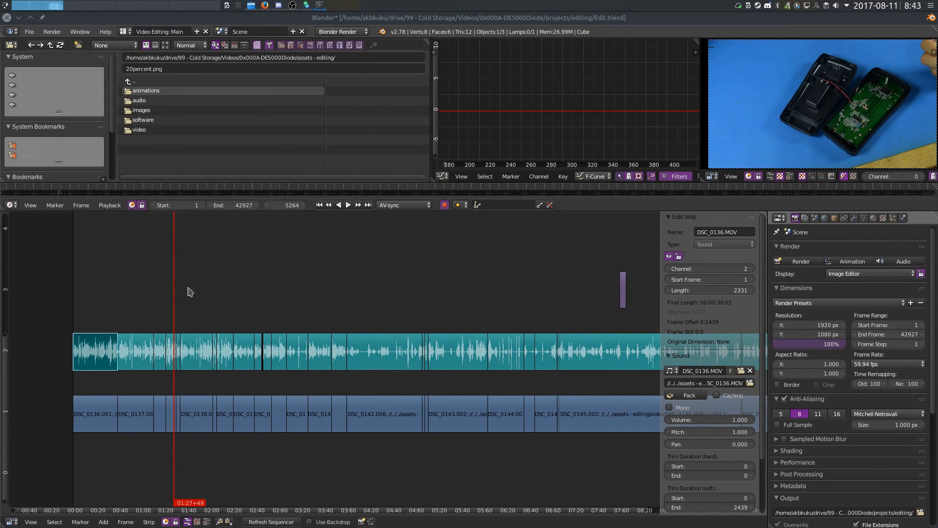
Play back the edit timeline briefly and stop playback
key("alt+a")
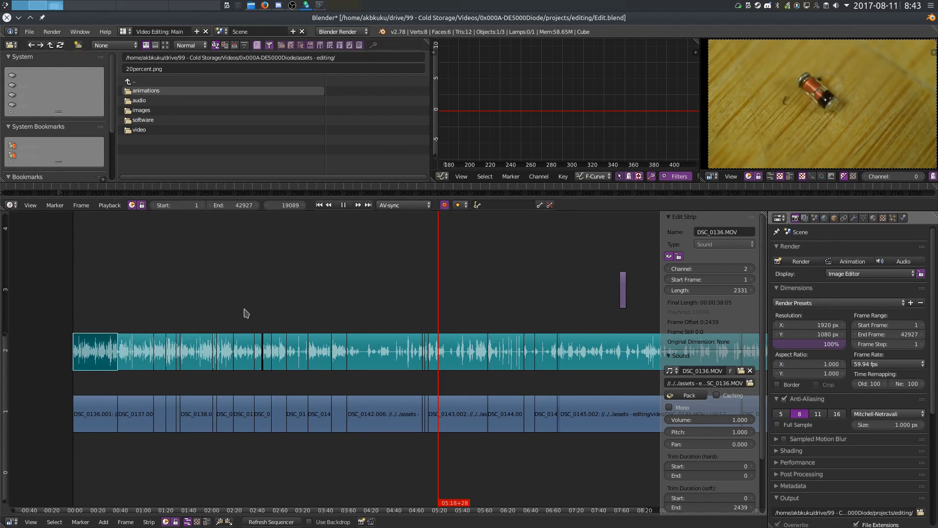
key("Escape")
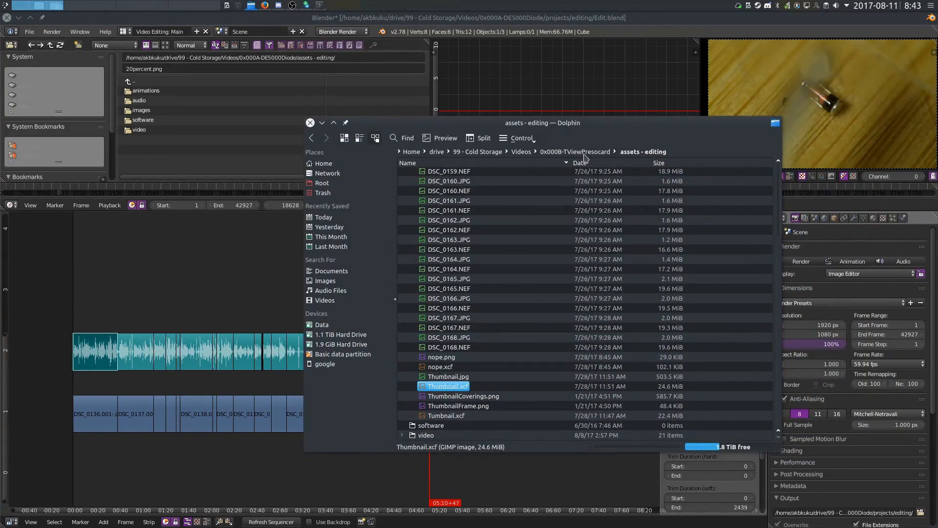
Browse the TViewPresocard projects folder to inspect the rendered pulverize_frames video segments
left_click(583, 152)
left_click(402, 192)
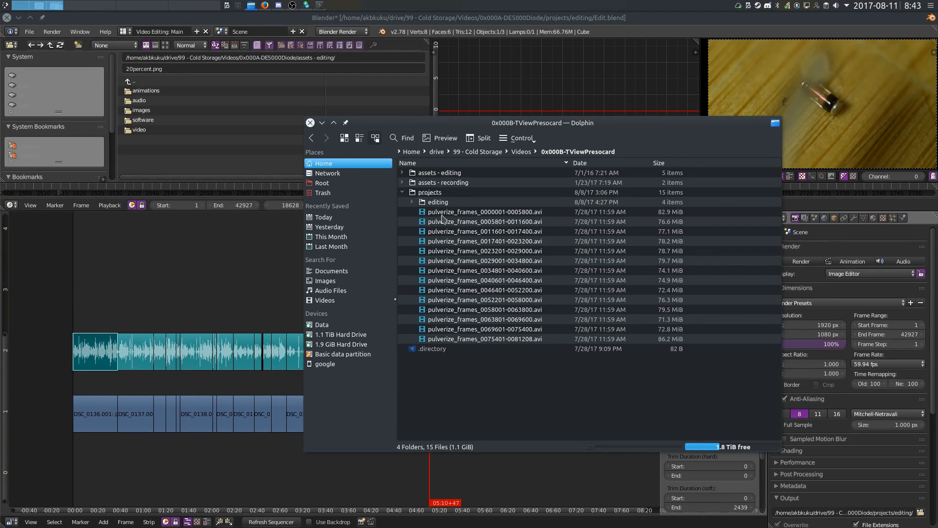
left_click(413, 202)
left_click(456, 212)
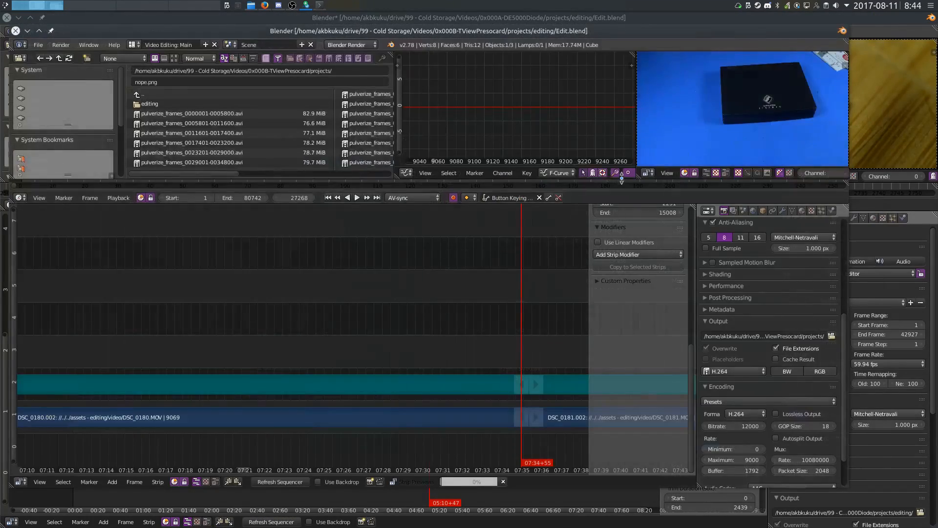
left_click_drag(444, 275, 138, 314)
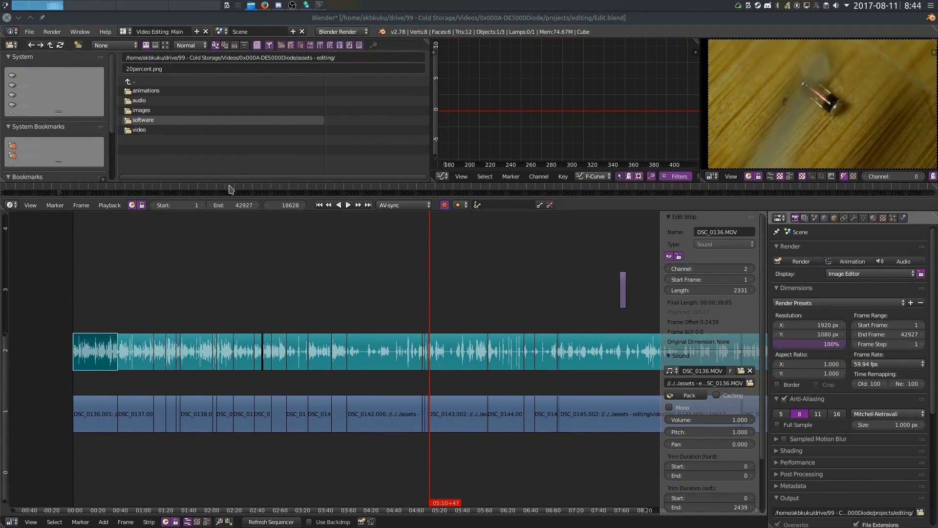
Pan along the edit timeline to review the video and audio strips
left_click_drag(937, 159, 937, 208)
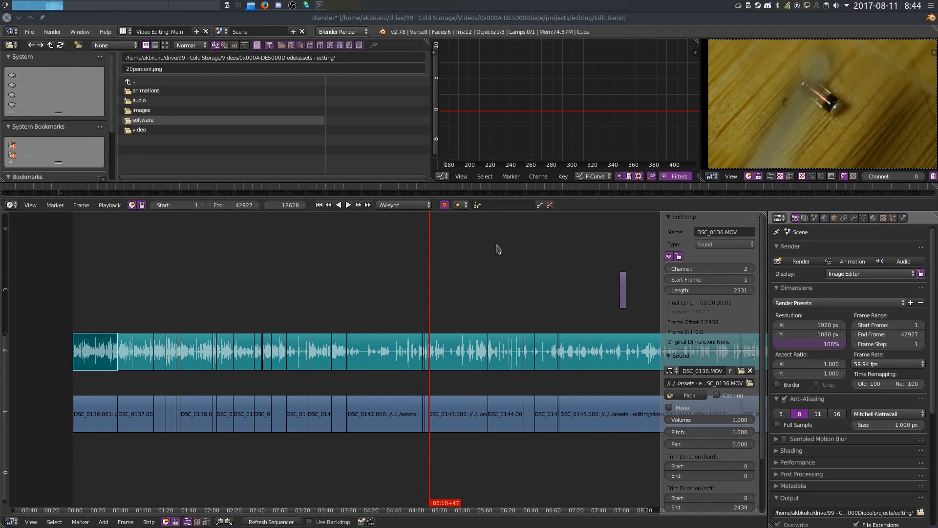
scroll(469, 261, "right", 8, "ctrl")
scroll(391, 254, "right", 4, "ctrl")
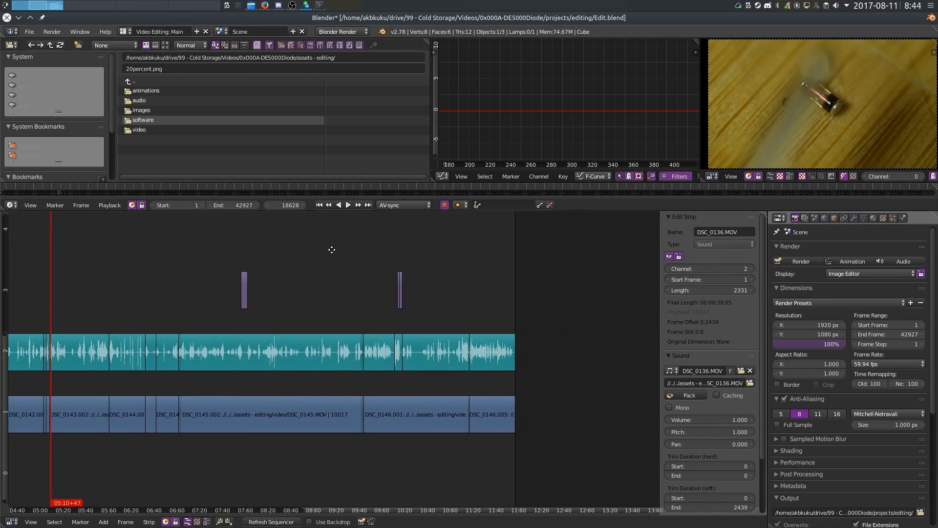
scroll(440, 252, "left", 12, "ctrl")
scroll(370, 271, "left", 3, "ctrl")
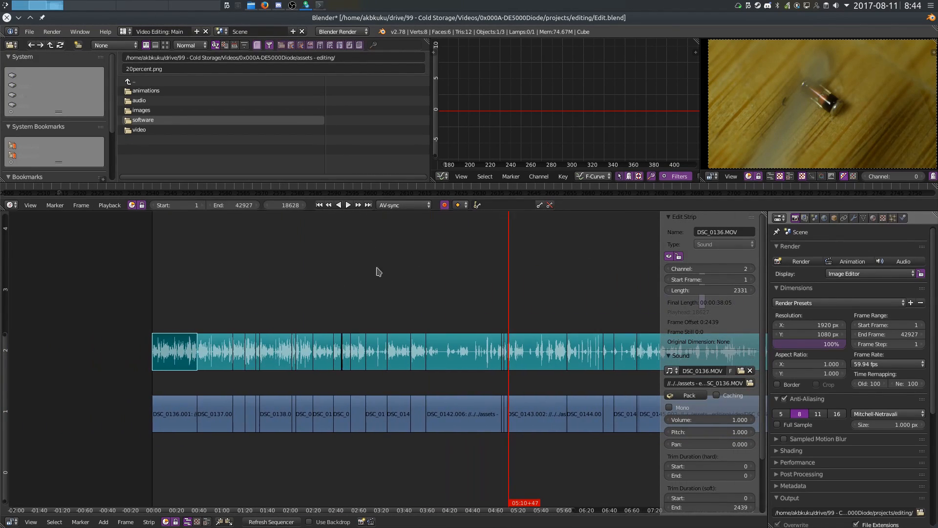
left_click(181, 297)
middle_click_drag(448, 270, 219, 274)
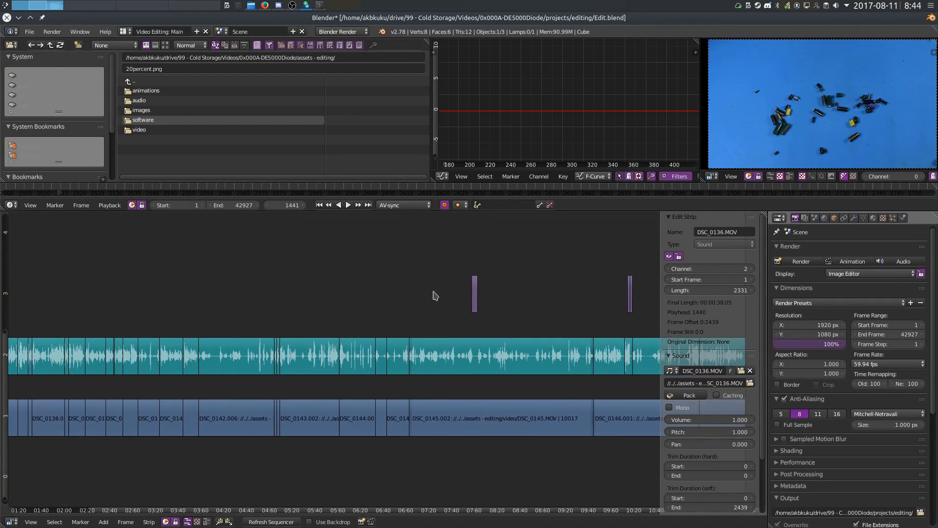
middle_click_drag(405, 277, 329, 272)
left_click_drag(937, 229, 599, 159)
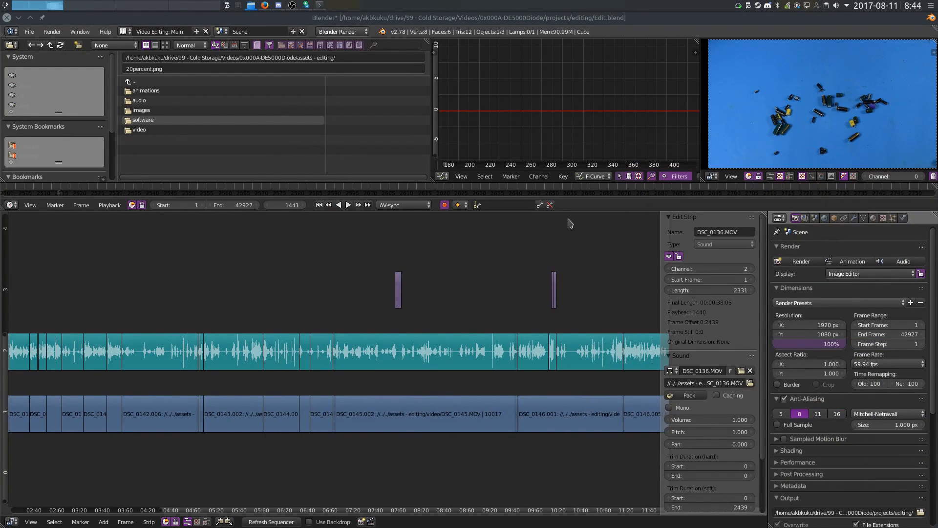
middle_click_drag(253, 277, 468, 253)
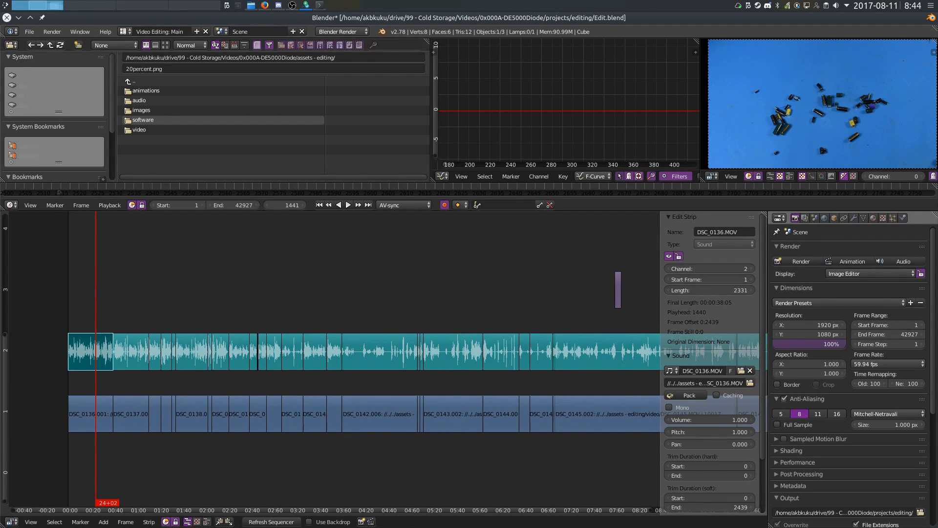
middle_click_drag(464, 257, 411, 258)
middle_click_drag(483, 271, 347, 256)
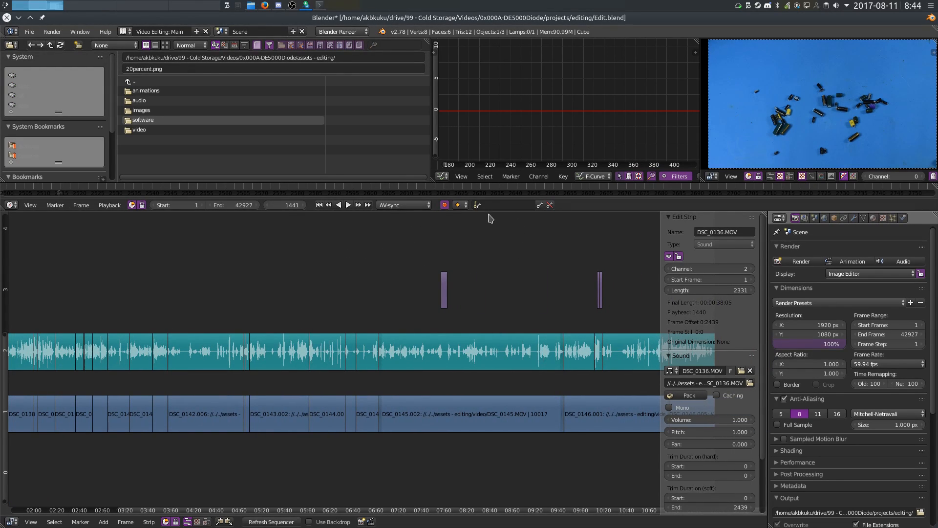
middle_click_drag(483, 236, 452, 248)
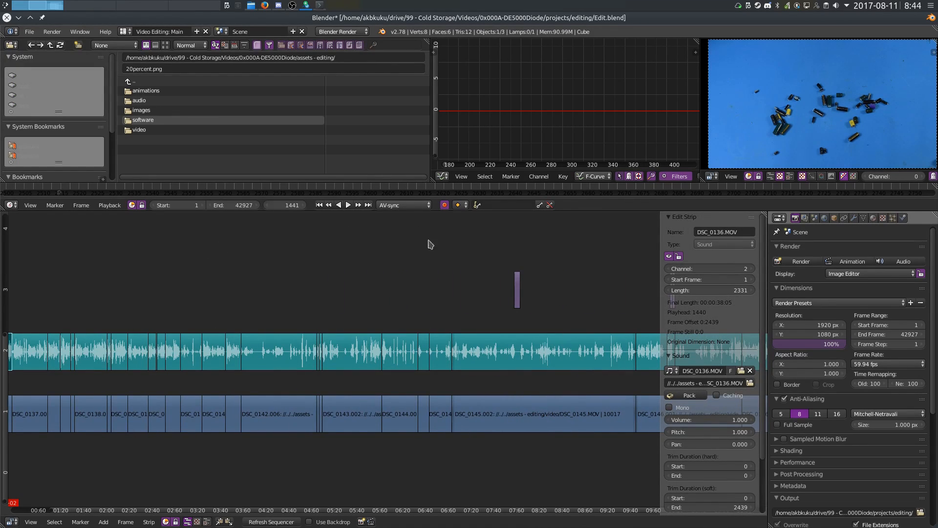
middle_click_drag(327, 279, 420, 265)
scroll(240, 252, "down", 10, "ctrl")
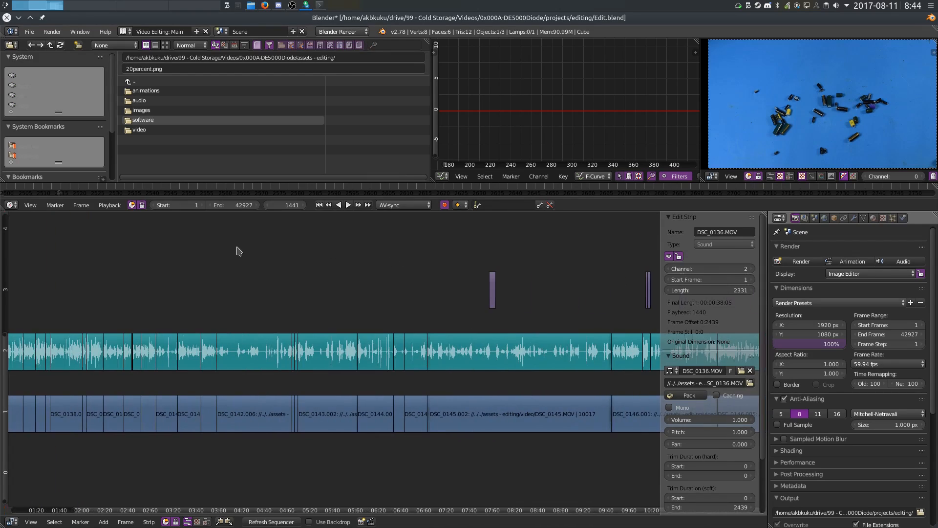
scroll(392, 244, "up", 3, "ctrl")
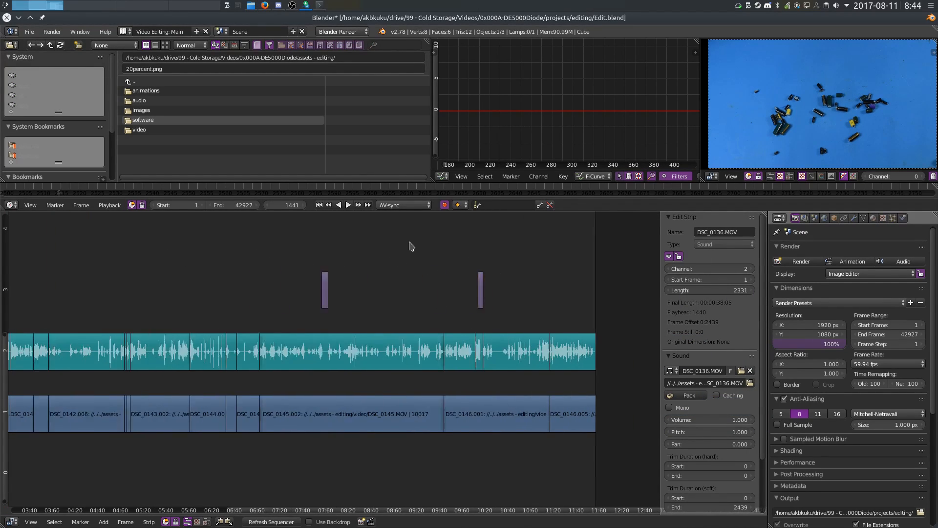
mouse_move(448, 268)
middle_mouse_down()
mouse_move(86, 269)
mouse_move(438, 288)
mouse_move(461, 279)
middle_mouse_up()
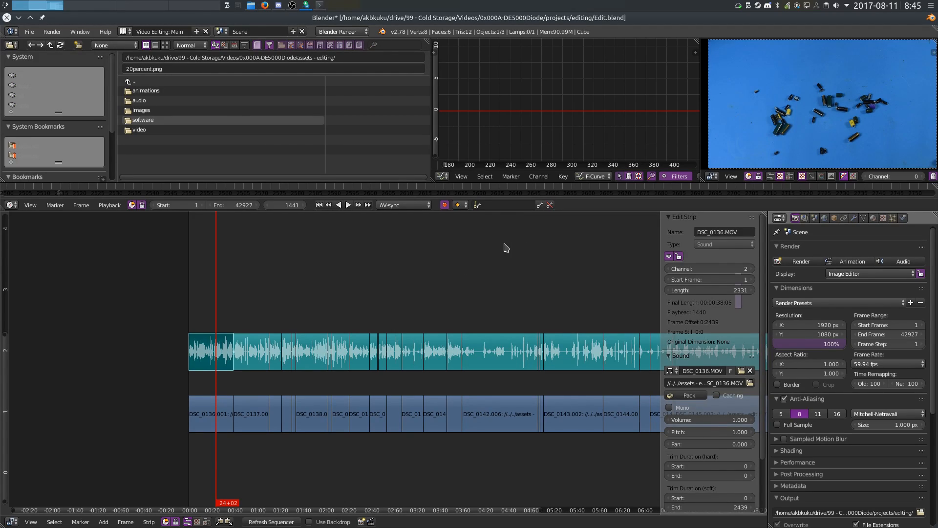